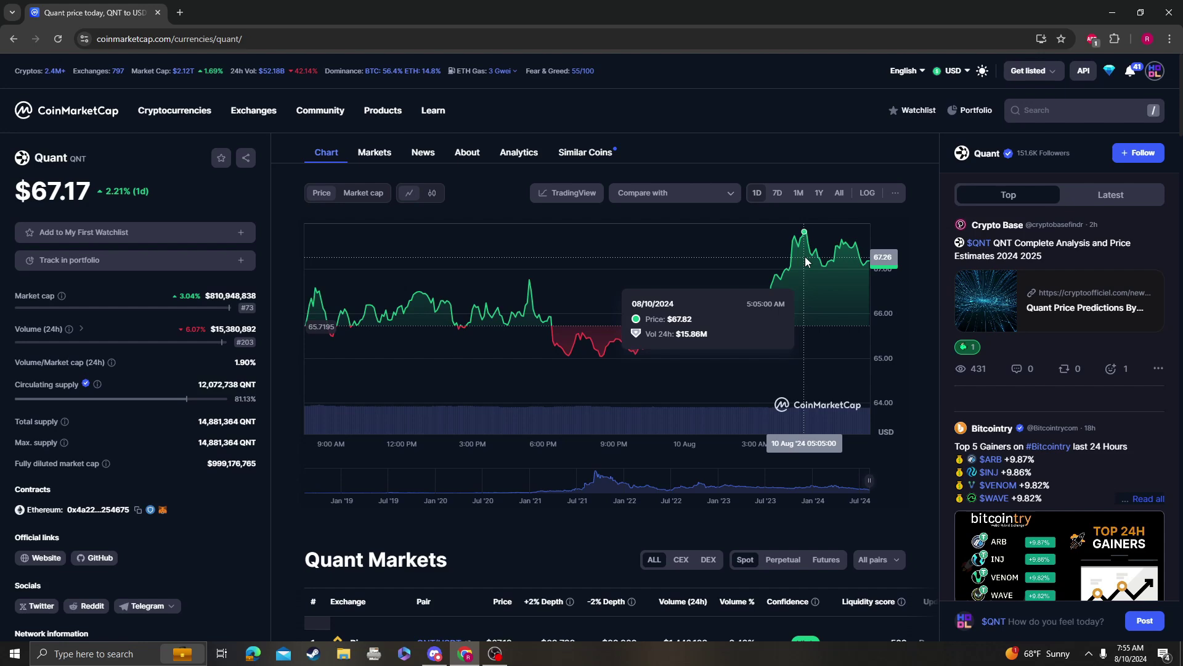
# Switch the Quant overview chart to the All time range
pyautogui.click(833, 193)
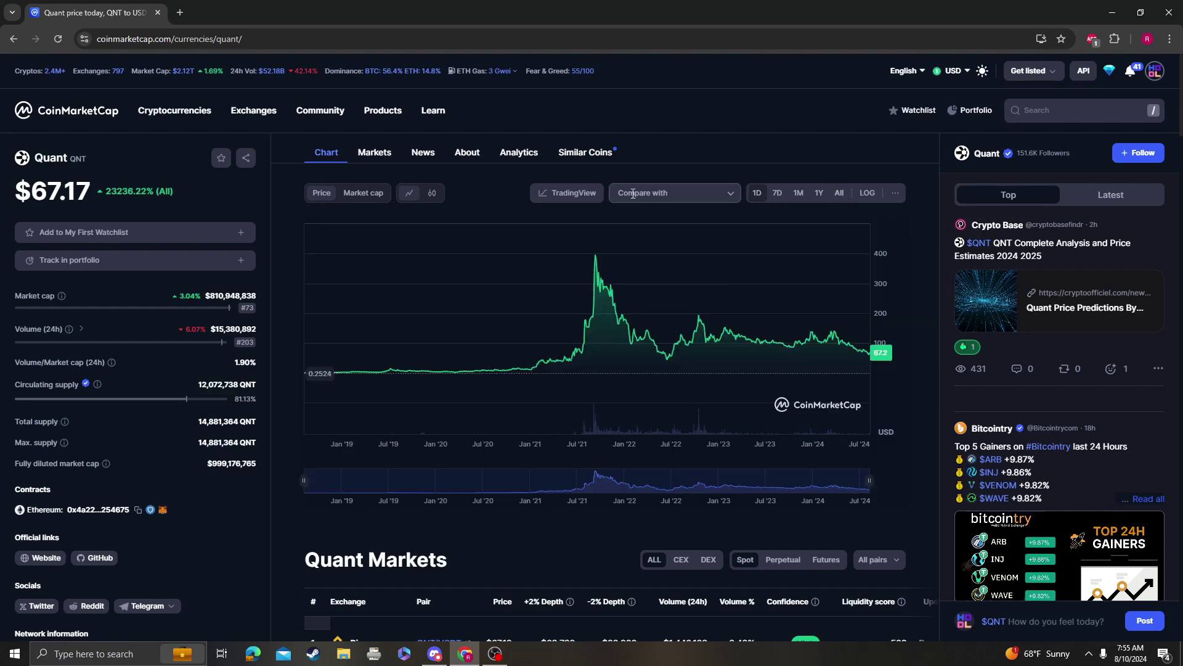
# Open the technical analysis chart and set the price axis to logarithmic
pyautogui.click(566, 193)
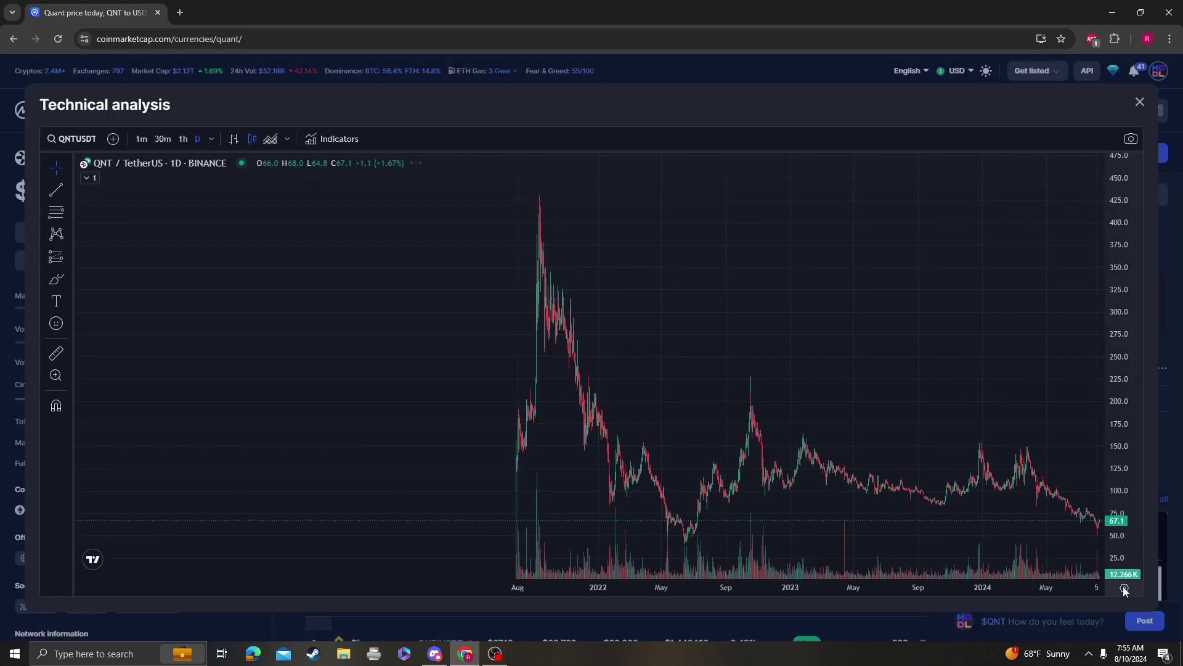
pyautogui.rightClick(1120, 369)
pyautogui.click(1038, 470)
pyautogui.scroll(-3, 744, 382)
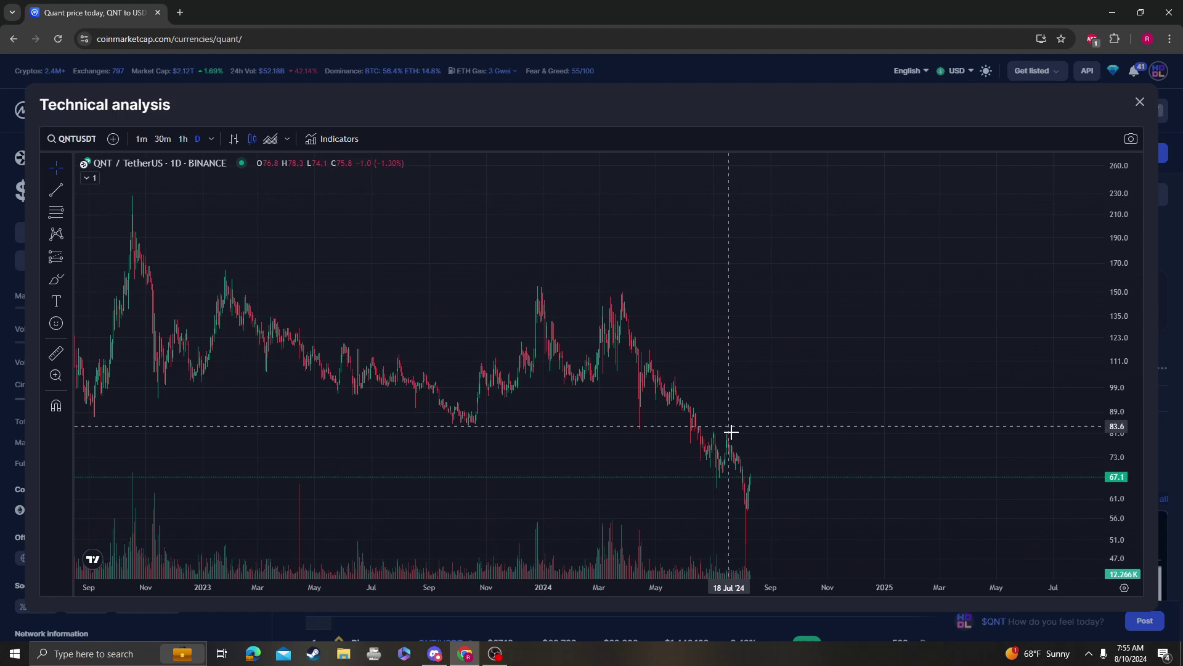
pyautogui.scroll(-3, 744, 382)
# Add RSI and Stochastic RSI indicator panes below the candles
pyautogui.click(333, 138)
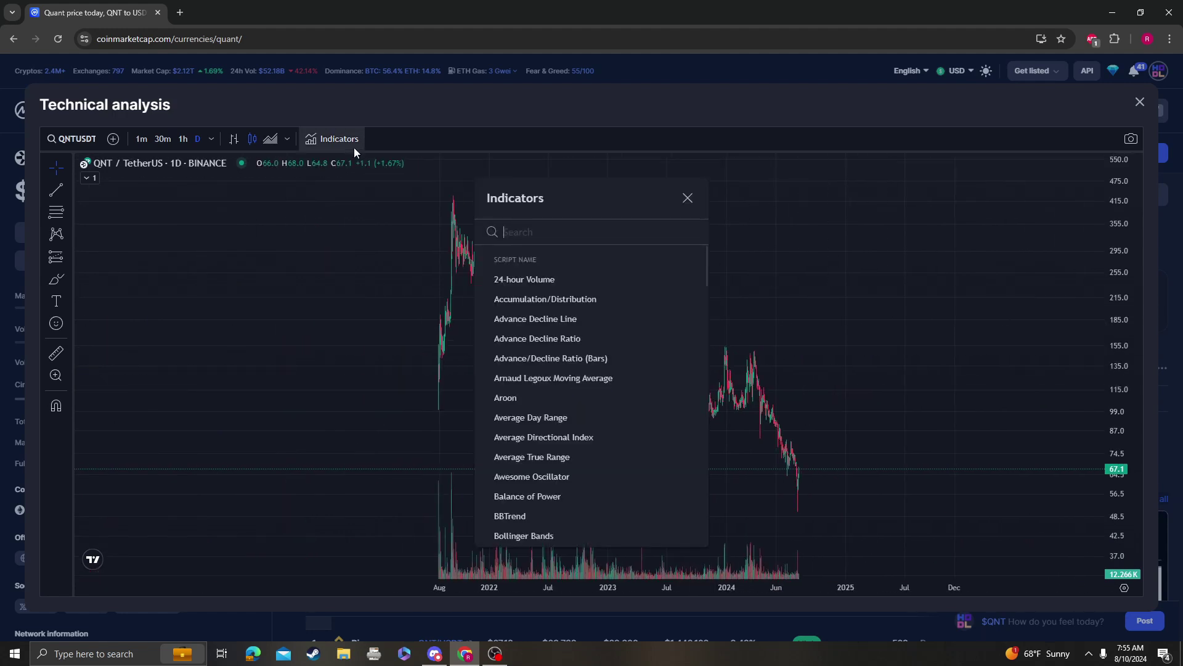
pyautogui.write('rsi')
pyautogui.click(541, 280)
pyautogui.click(521, 338)
pyautogui.press('Escape')
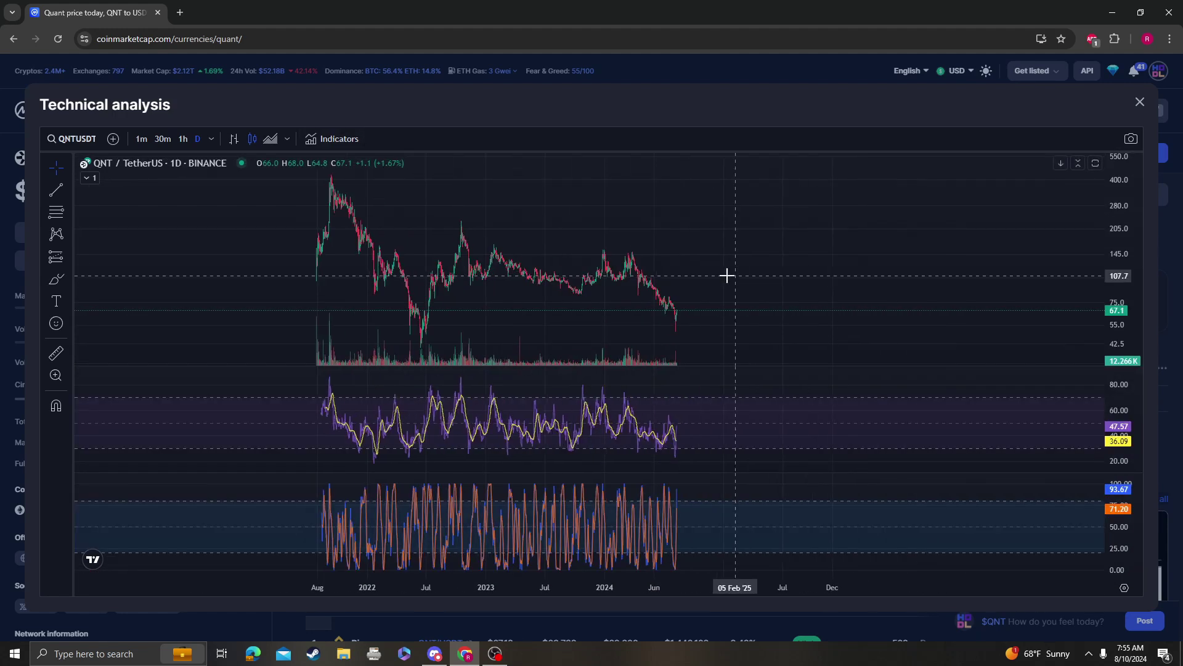
pyautogui.scroll(5, 398, 320)
pyautogui.scroll(3, 634, 370)
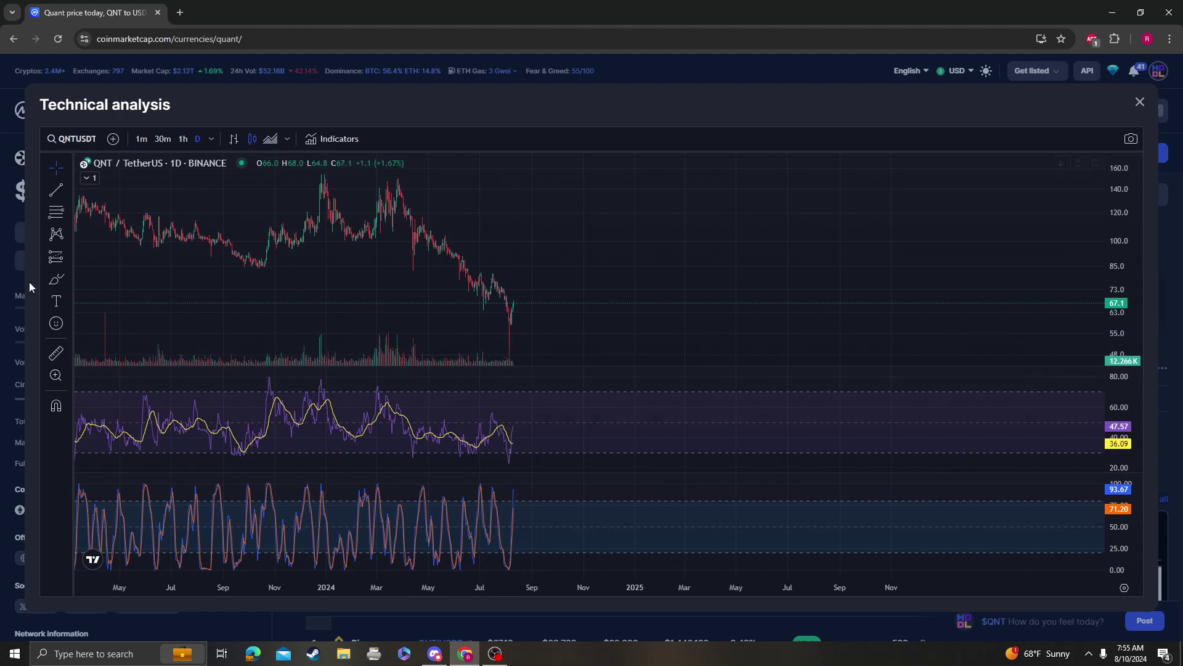
# Add a horizontal line at 75.4 after a trial measurement and Fibonacci retracement, deleting the retracement
pyautogui.click(483, 349)
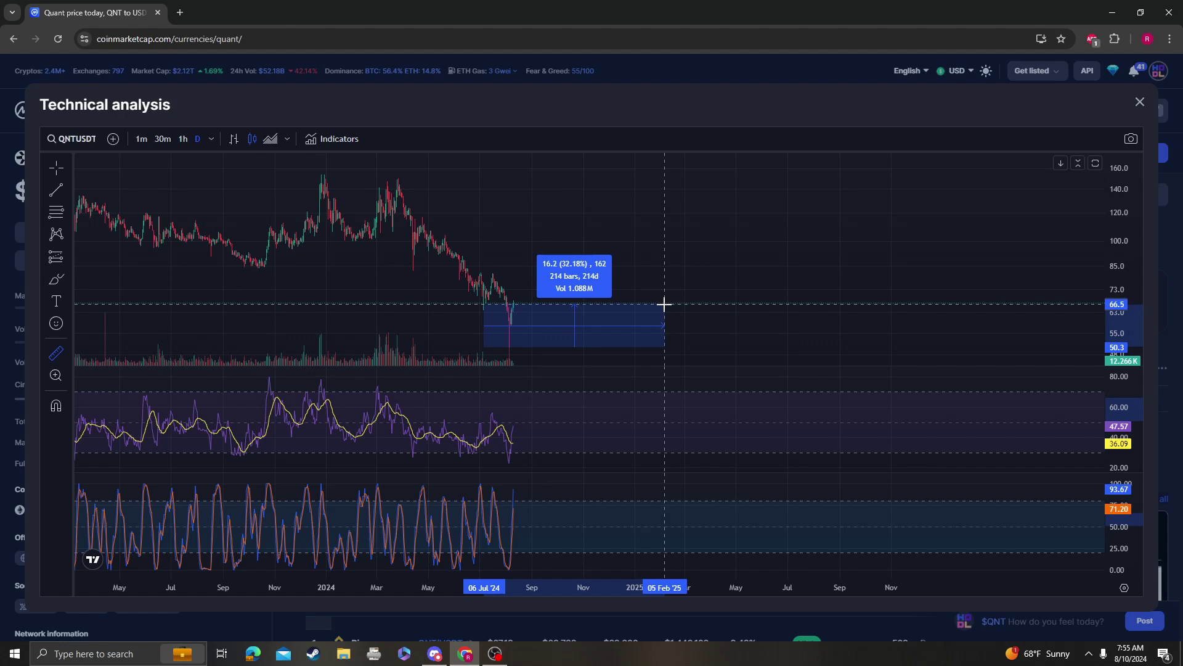
pyautogui.click(642, 242)
pyautogui.scroll(-4, 642, 242)
pyautogui.scroll(-3, 642, 243)
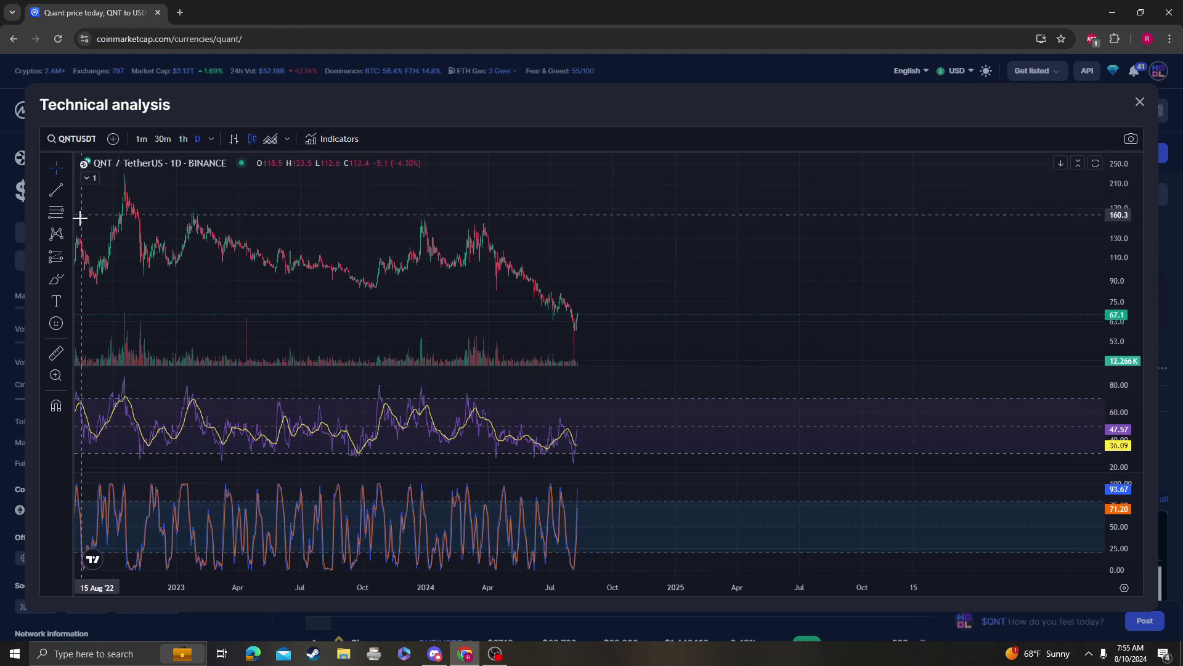
pyautogui.click(424, 222)
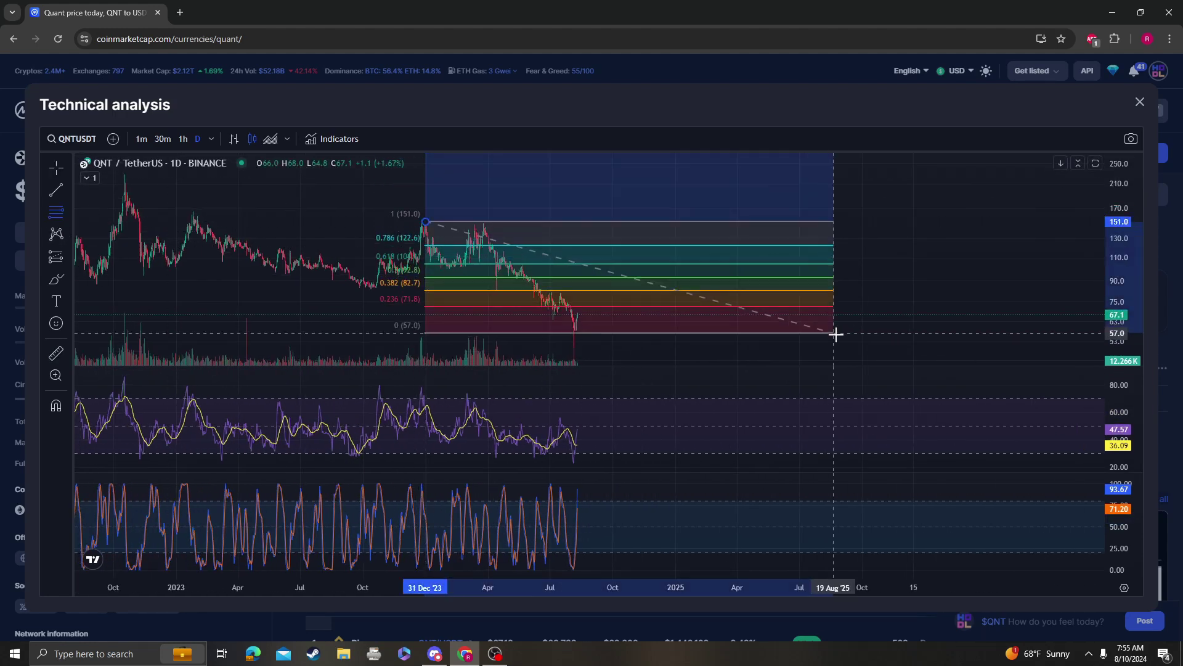
pyautogui.click(894, 350)
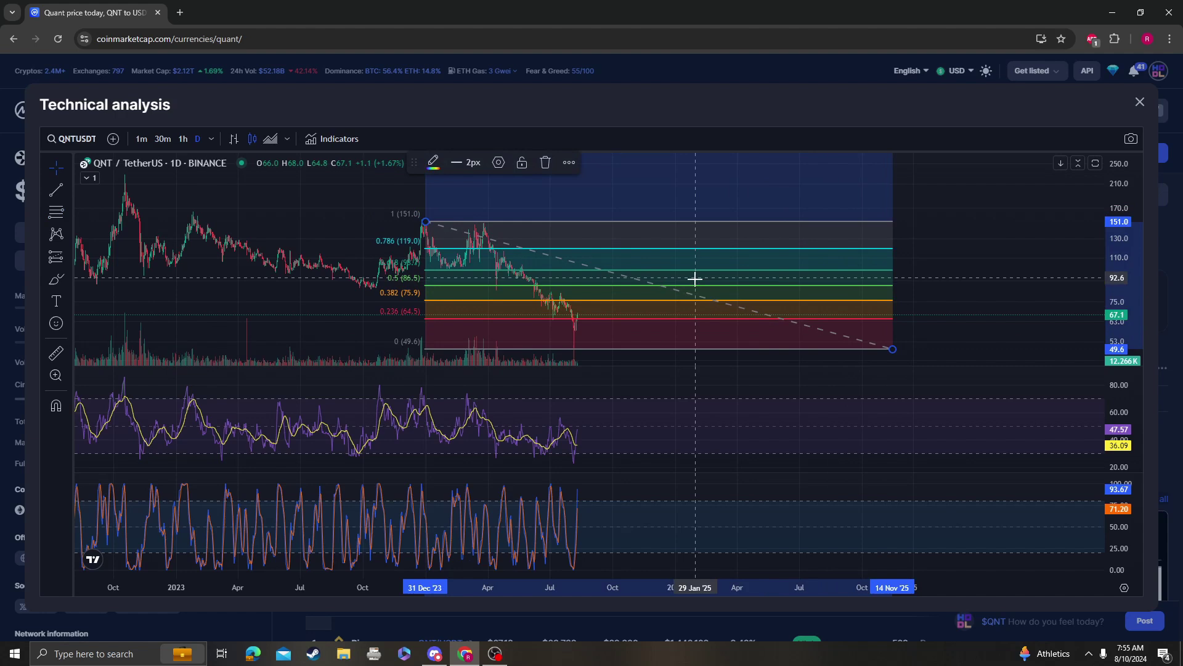
pyautogui.hotkey('alt', 'h')
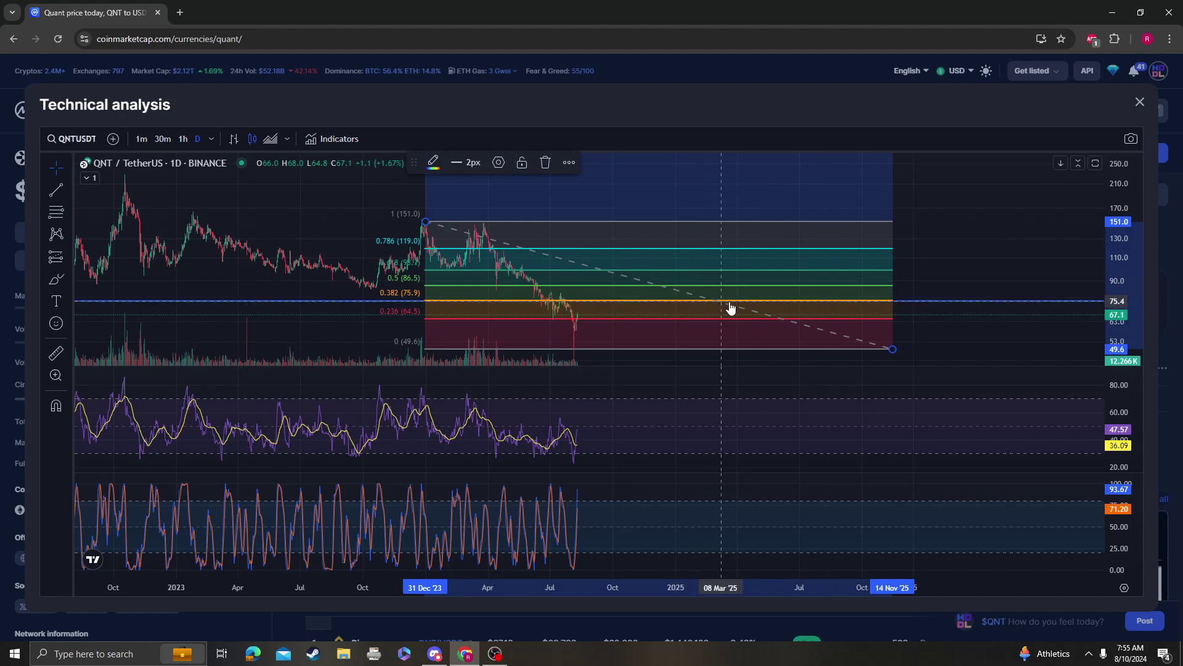
pyautogui.press('Delete')
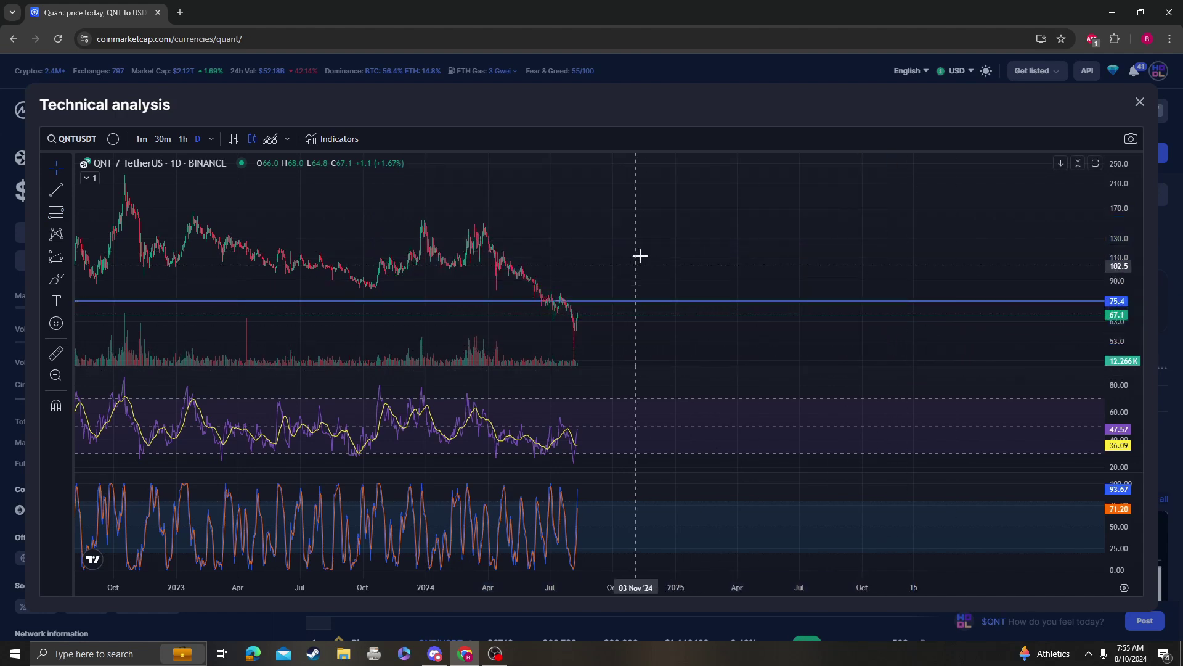
pyautogui.scroll(-3, 638, 254)
pyautogui.scroll(-3, 684, 288)
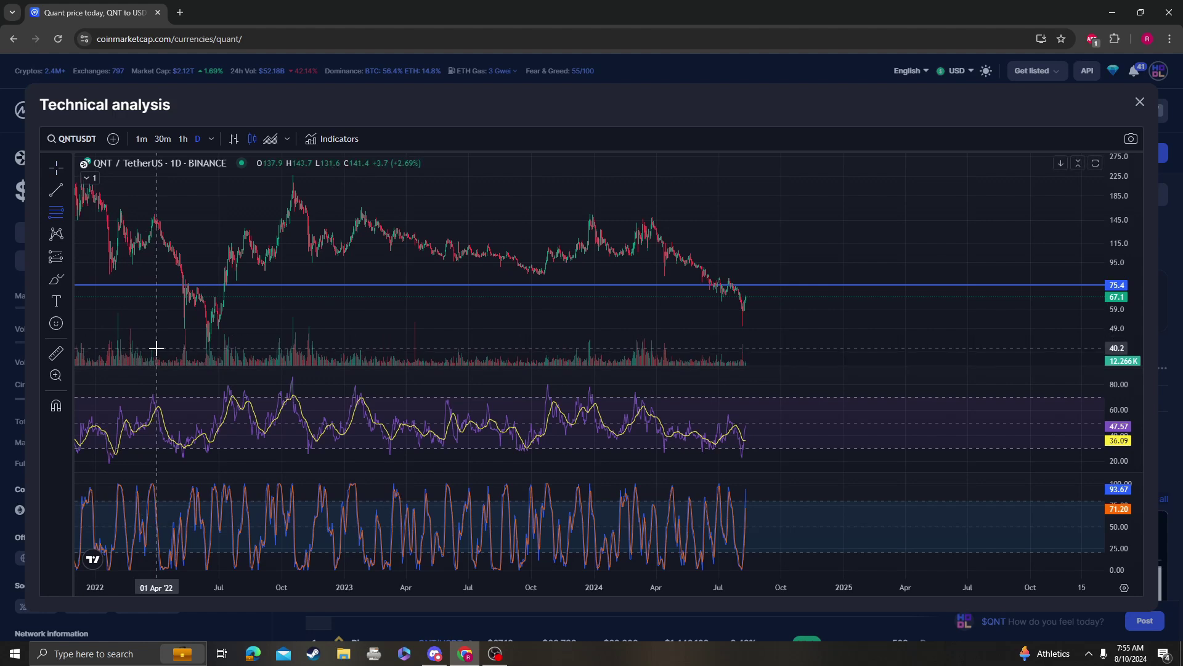
# Draw a trial retracement from the April 2022 low to about 223, then delete it
pyautogui.click(156, 348)
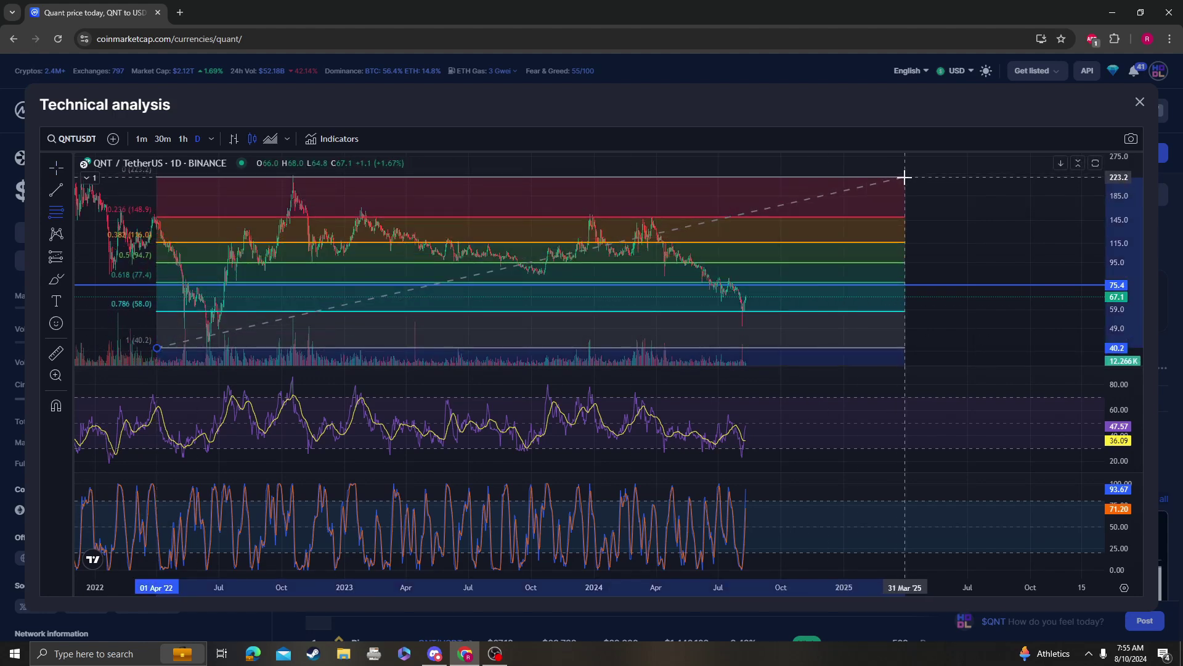
pyautogui.click(908, 182)
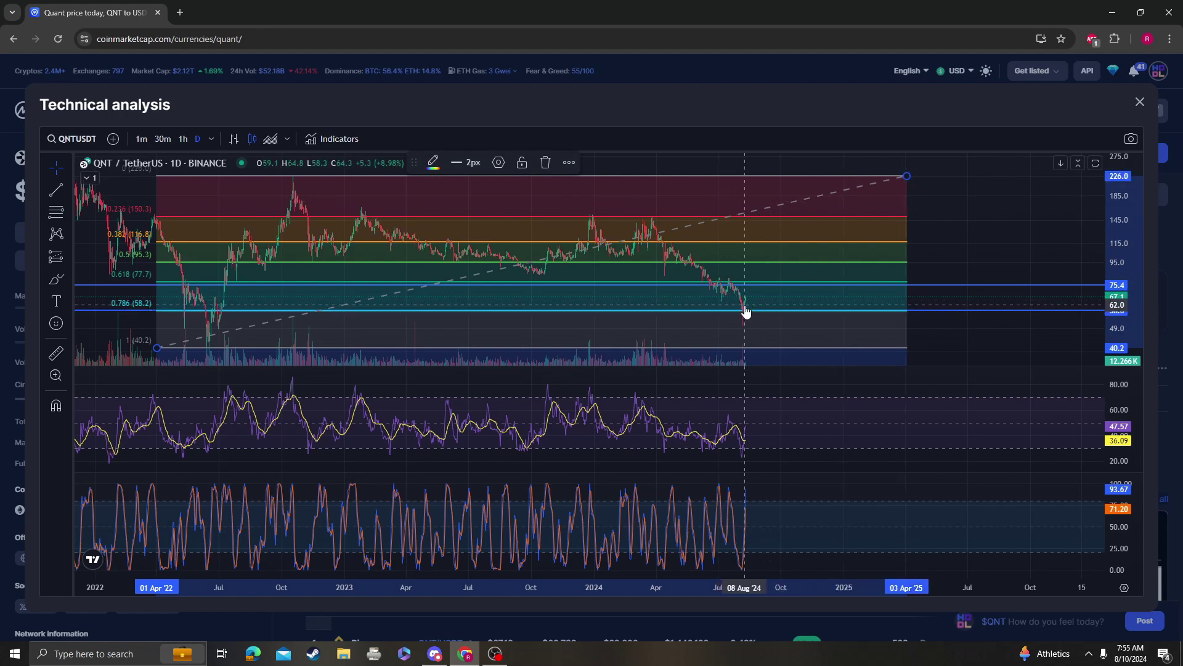
pyautogui.press('Delete')
pyautogui.scroll(3, 661, 272)
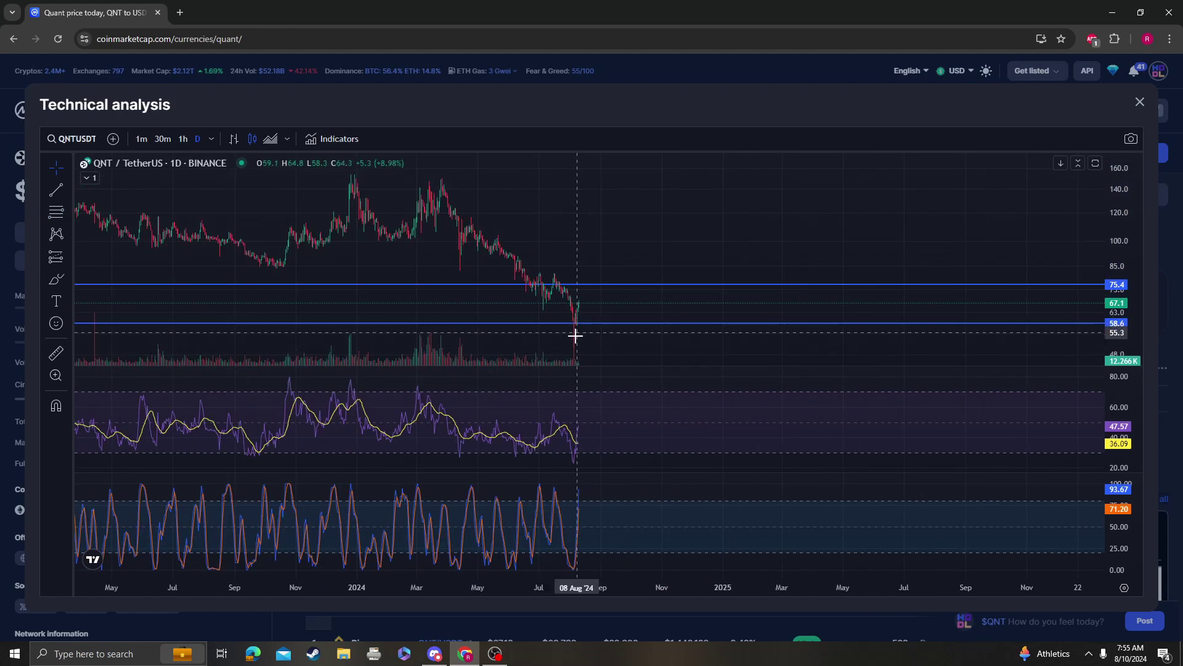
pyautogui.scroll(-2, 721, 203)
pyautogui.scroll(-2, 767, 185)
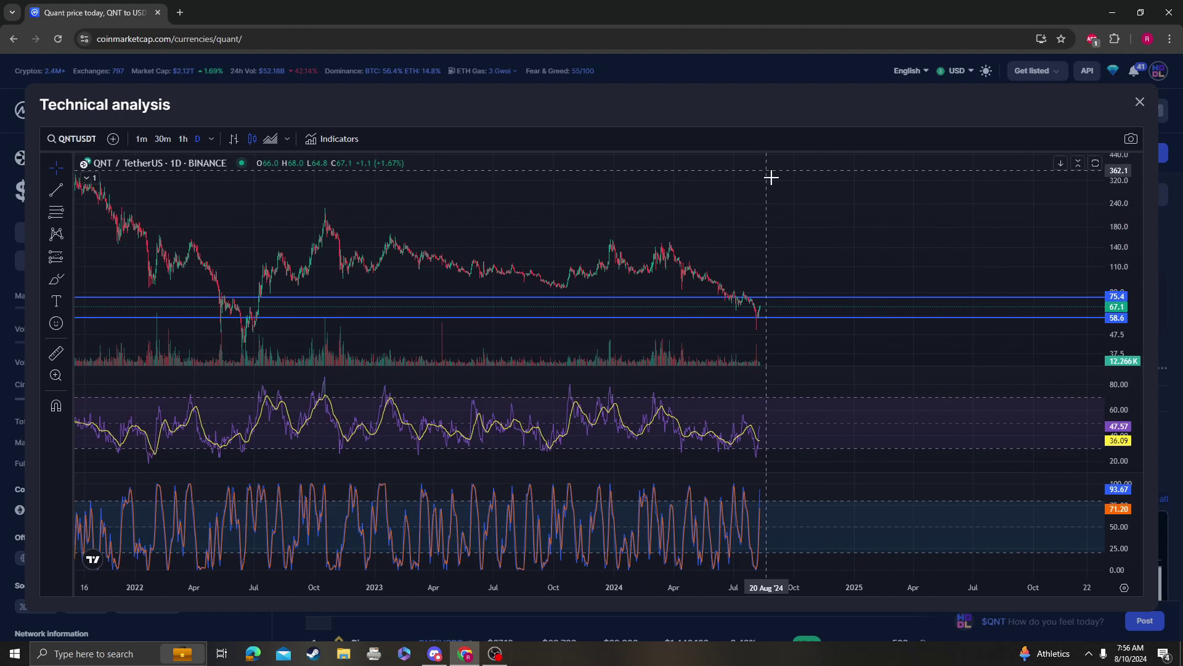
pyautogui.scroll(-2, 753, 203)
pyautogui.scroll(2, 856, 231)
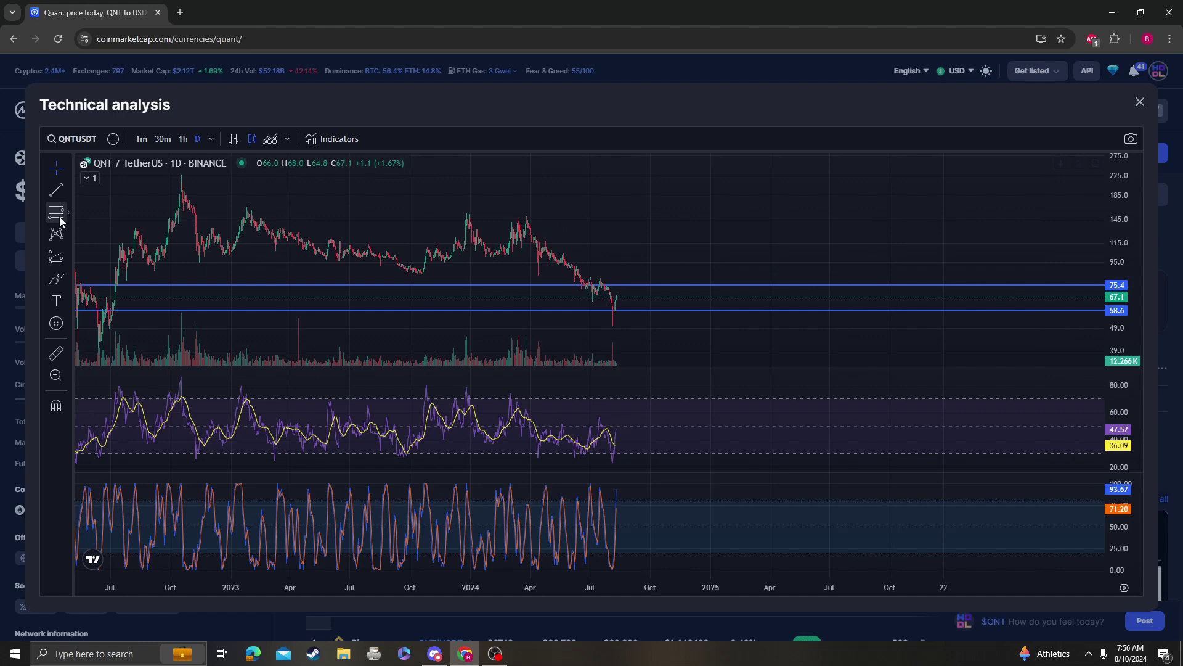
pyautogui.scroll(-3, 767, 250)
# Place a horizontal support line at 40.2 and measure the percentage drop between levels
pyautogui.moveTo(768, 250)
pyautogui.mouseDown()
pyautogui.moveTo(809, 229)
pyautogui.moveTo(716, 250)
pyautogui.mouseUp()
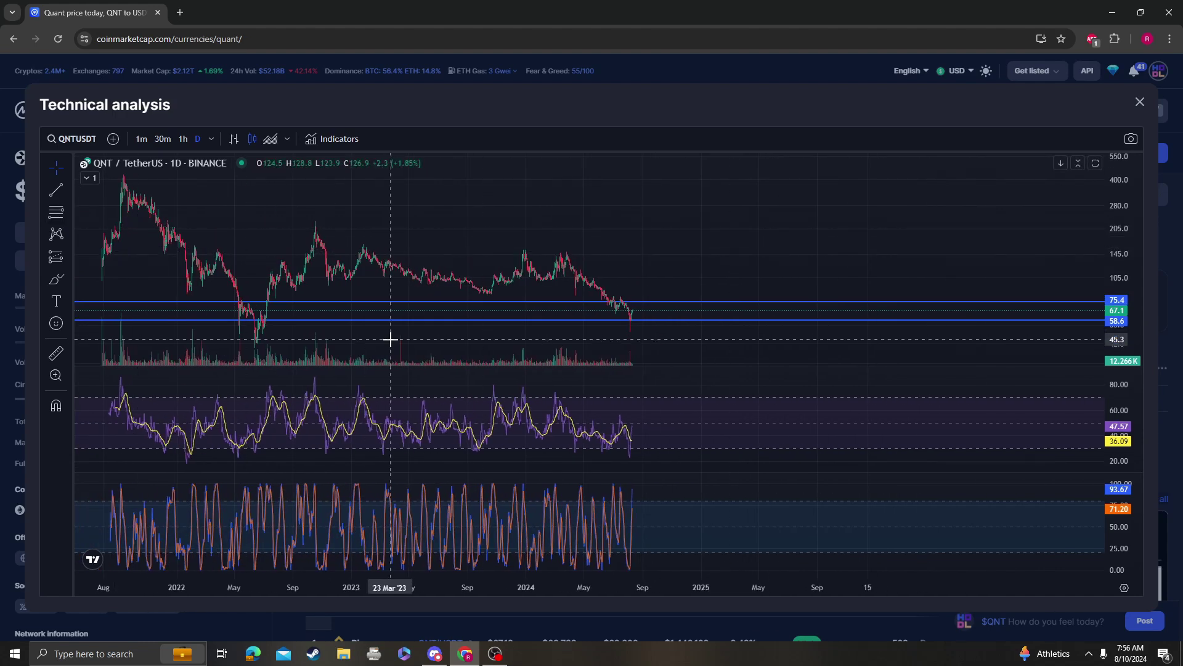
pyautogui.click(662, 349)
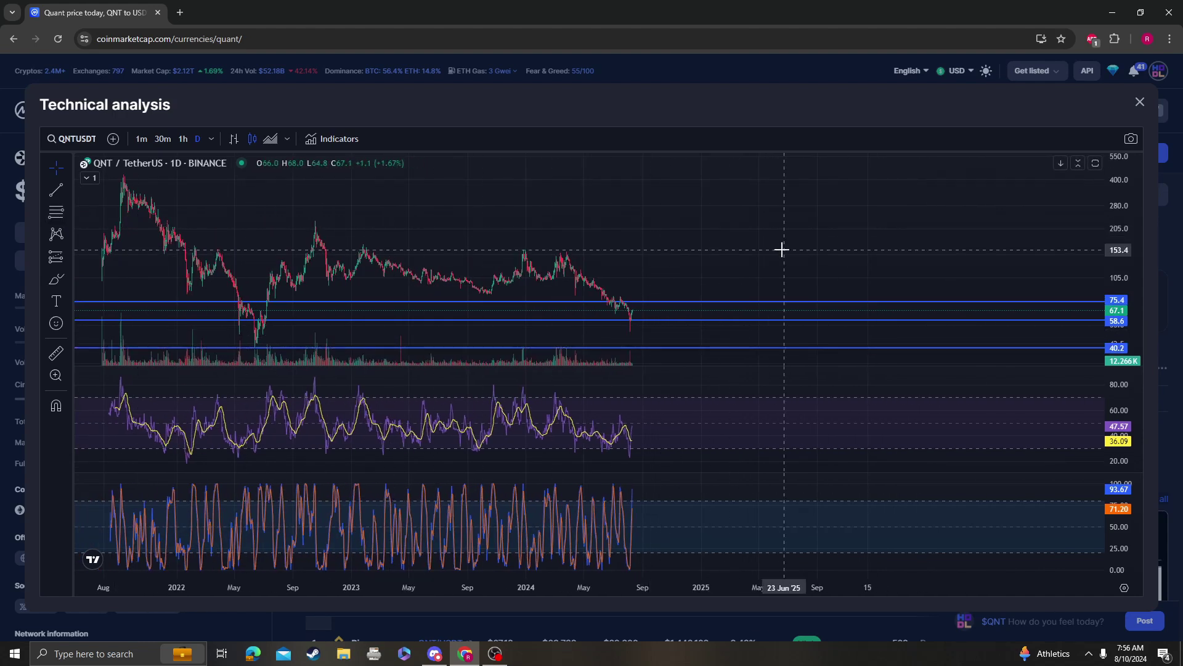
pyautogui.scroll(-2, 857, 236)
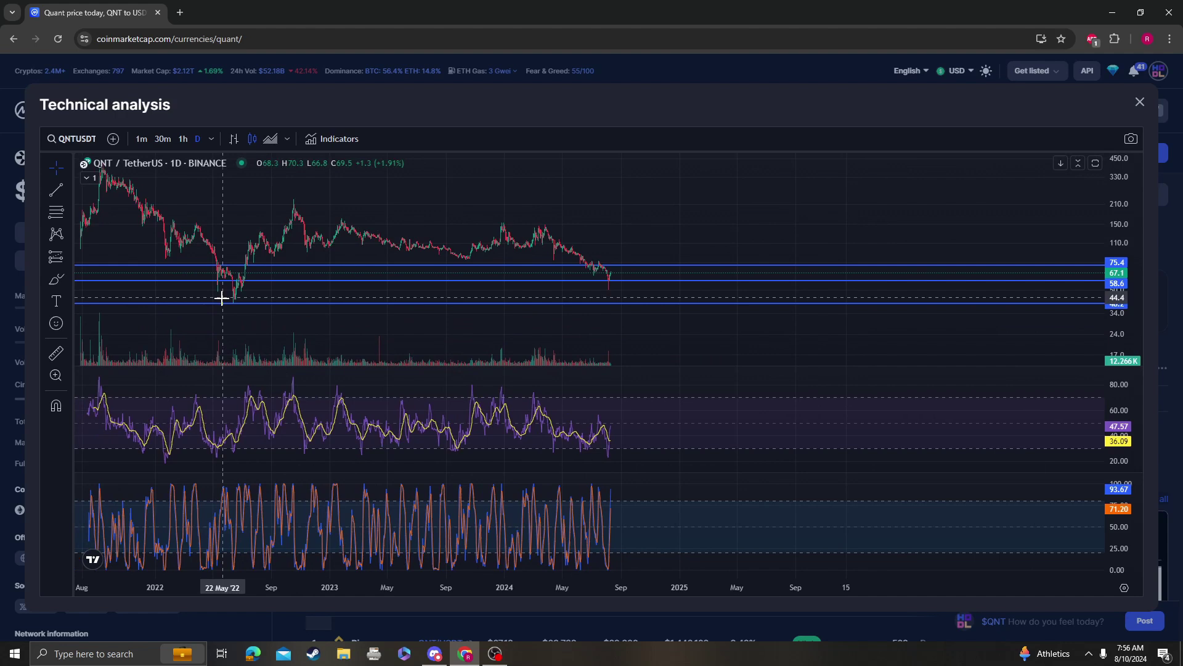
pyautogui.click(56, 352)
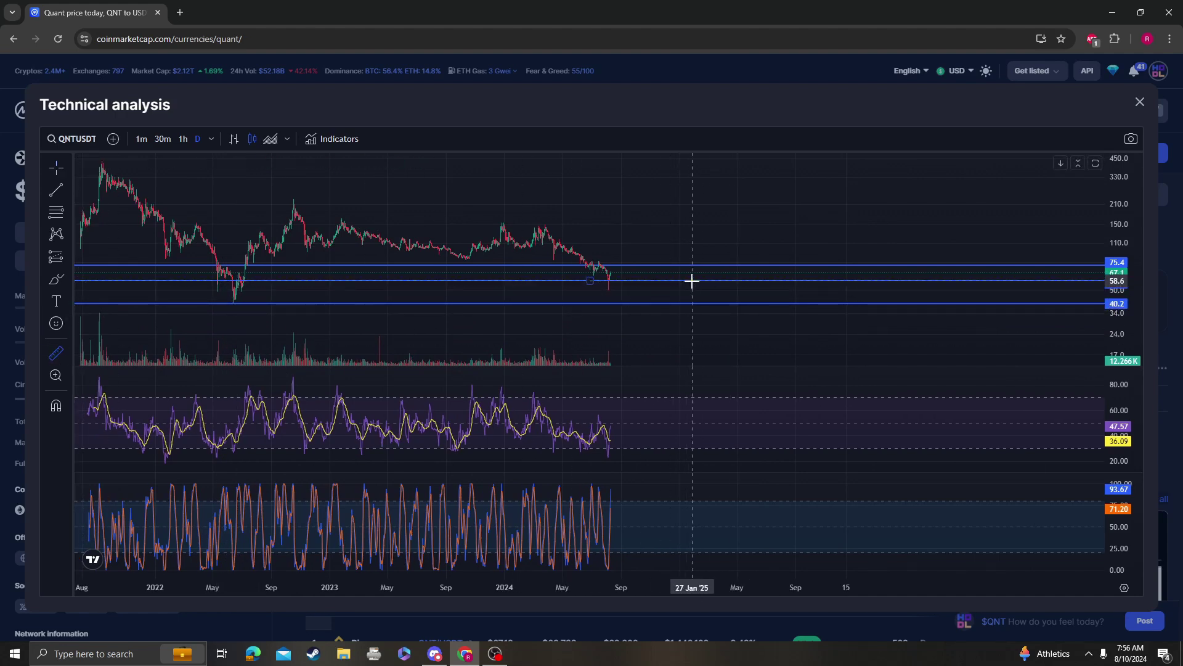
pyautogui.click(693, 280)
pyautogui.click(800, 359)
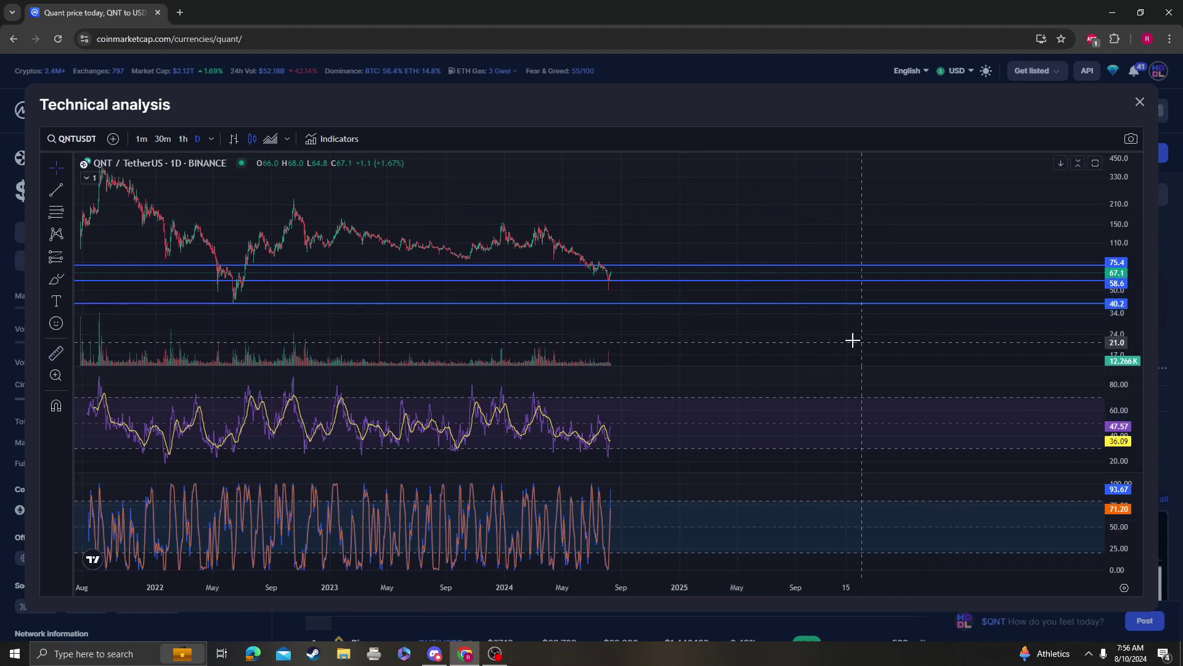
pyautogui.scroll(-1, 707, 245)
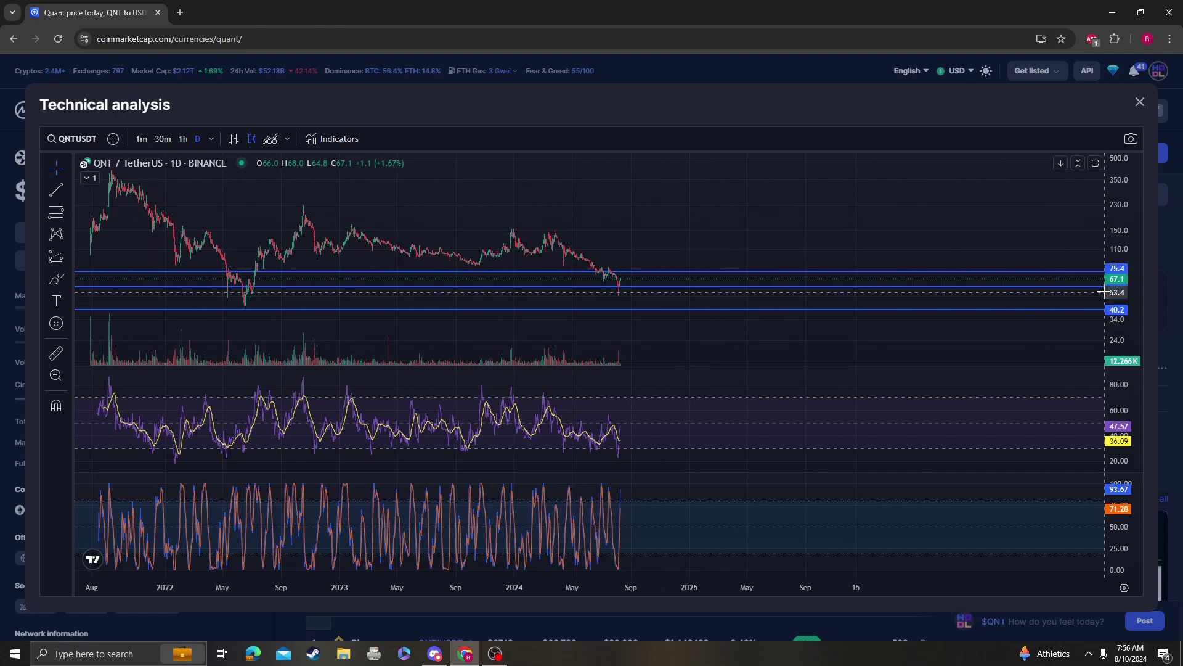
# Brush a rising squiggle and a freehand line near 143, undoing an extra oval
pyautogui.click(61, 282)
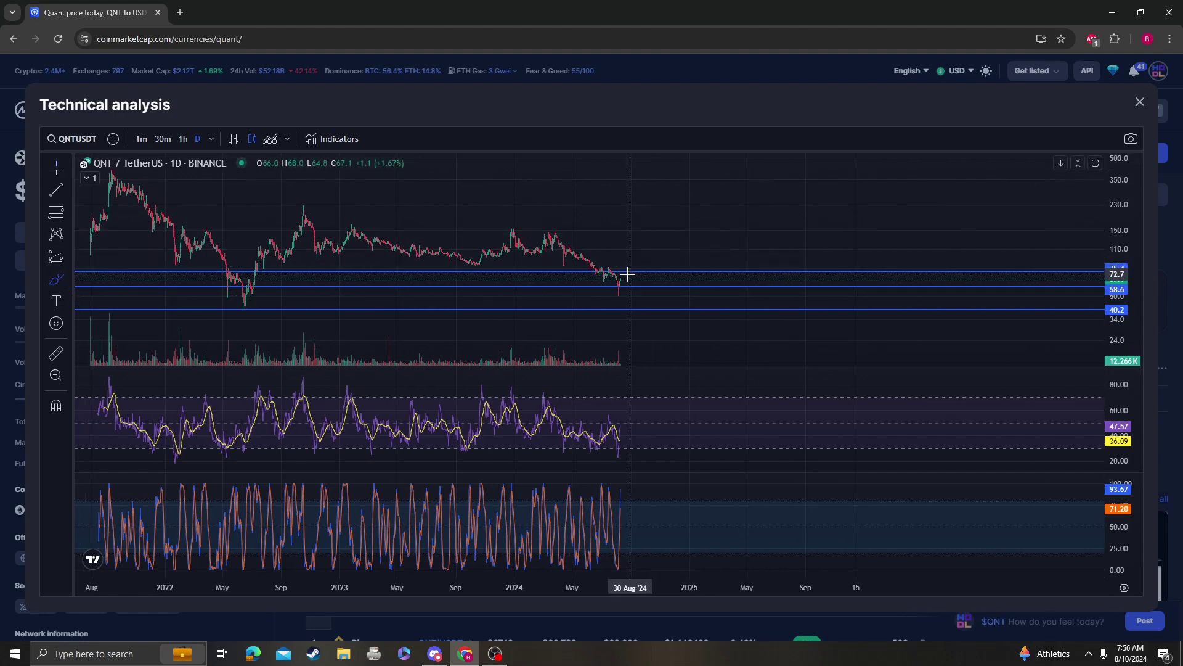
pyautogui.moveTo(625, 278); pyautogui.dragTo(632, 266)
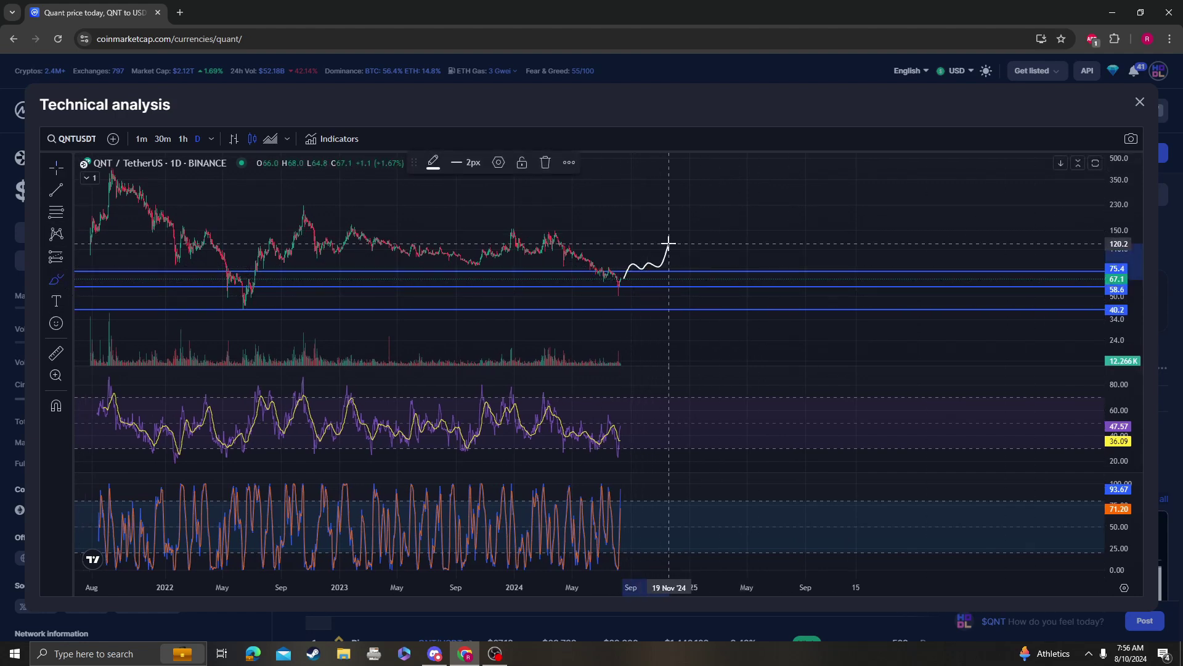
pyautogui.moveTo(738, 230); pyautogui.dragTo(531, 231)
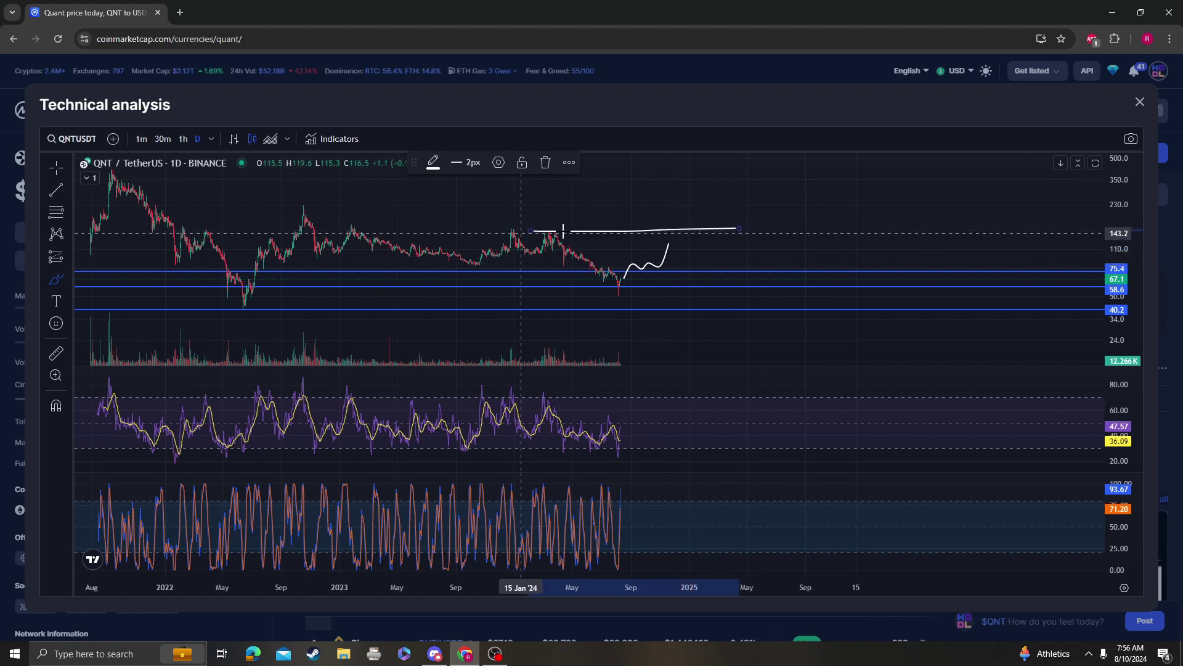
pyautogui.moveTo(767, 198); pyautogui.dragTo(709, 223)
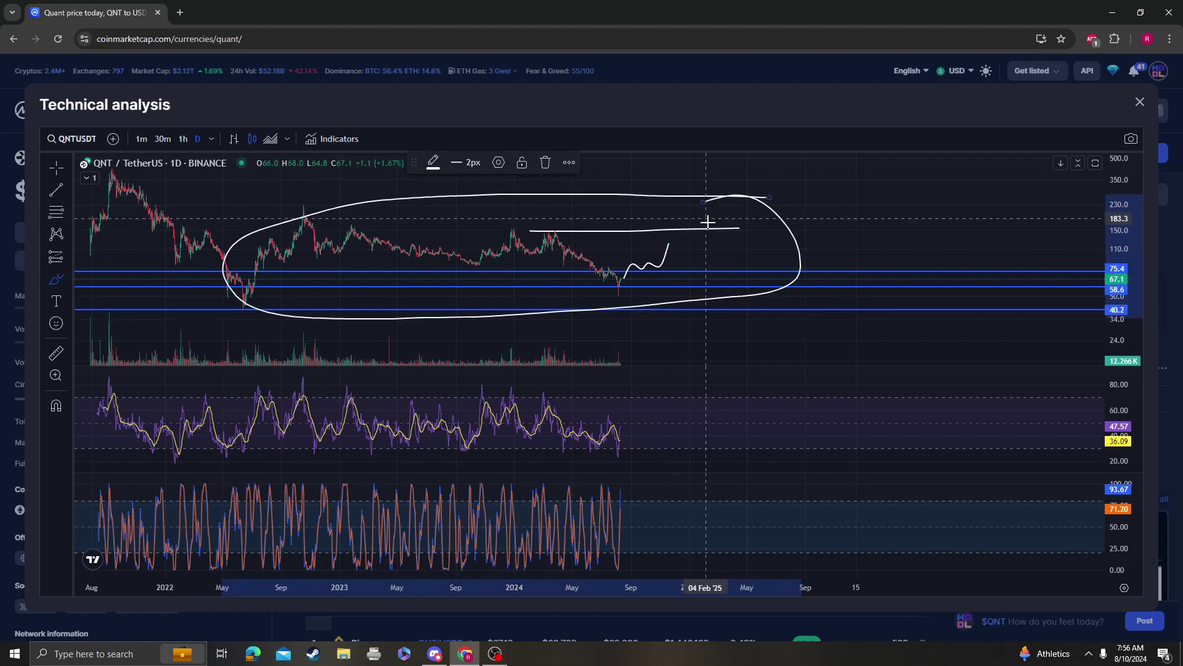
pyautogui.hotkey('ctrl', 'z')
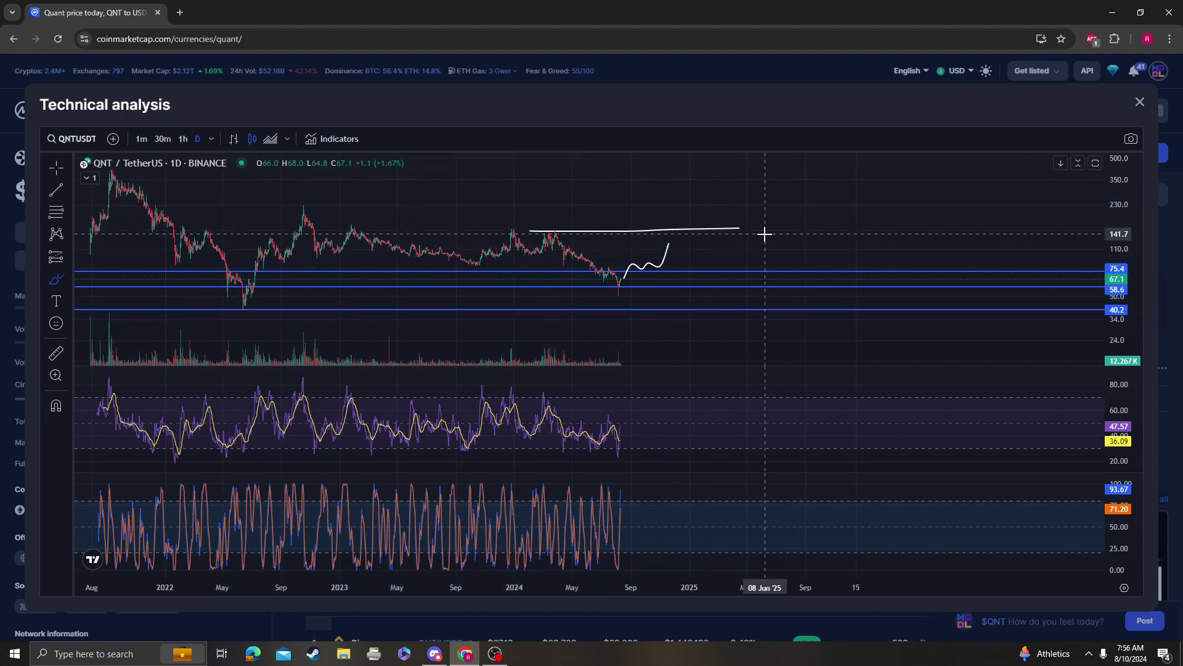
pyautogui.scroll(-2, 766, 233)
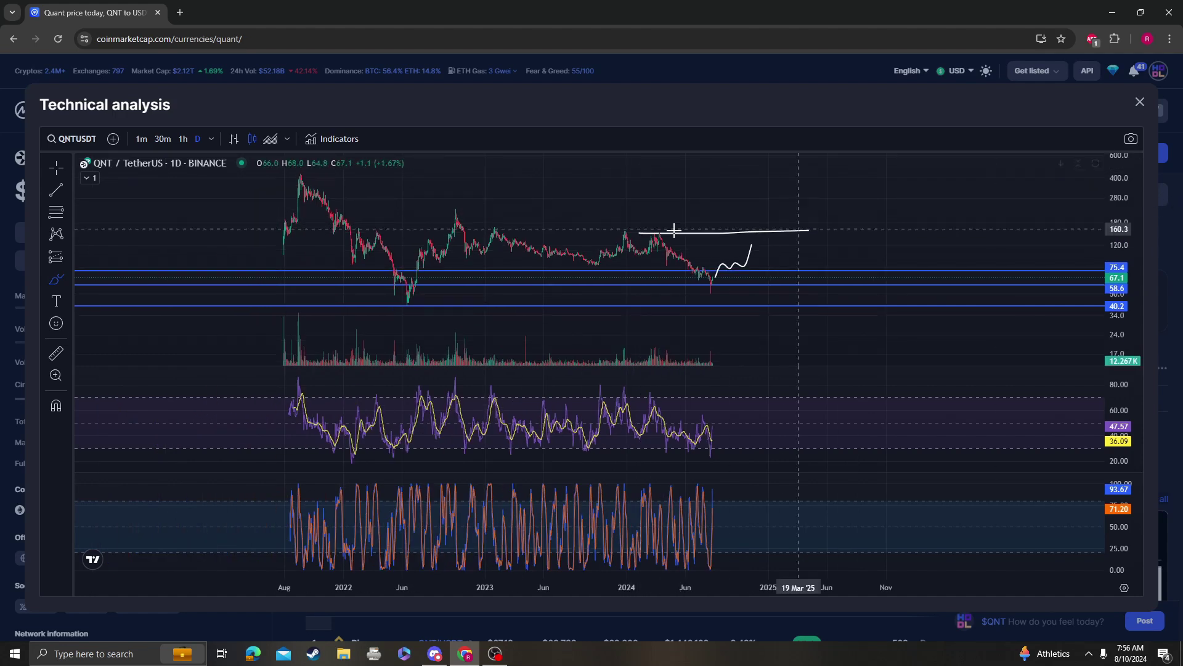
# Draw a Fibonacci retracement from the 424.2 peak to the 39.8 low, deleting then restoring it
pyautogui.click(54, 212)
pyautogui.click(299, 179)
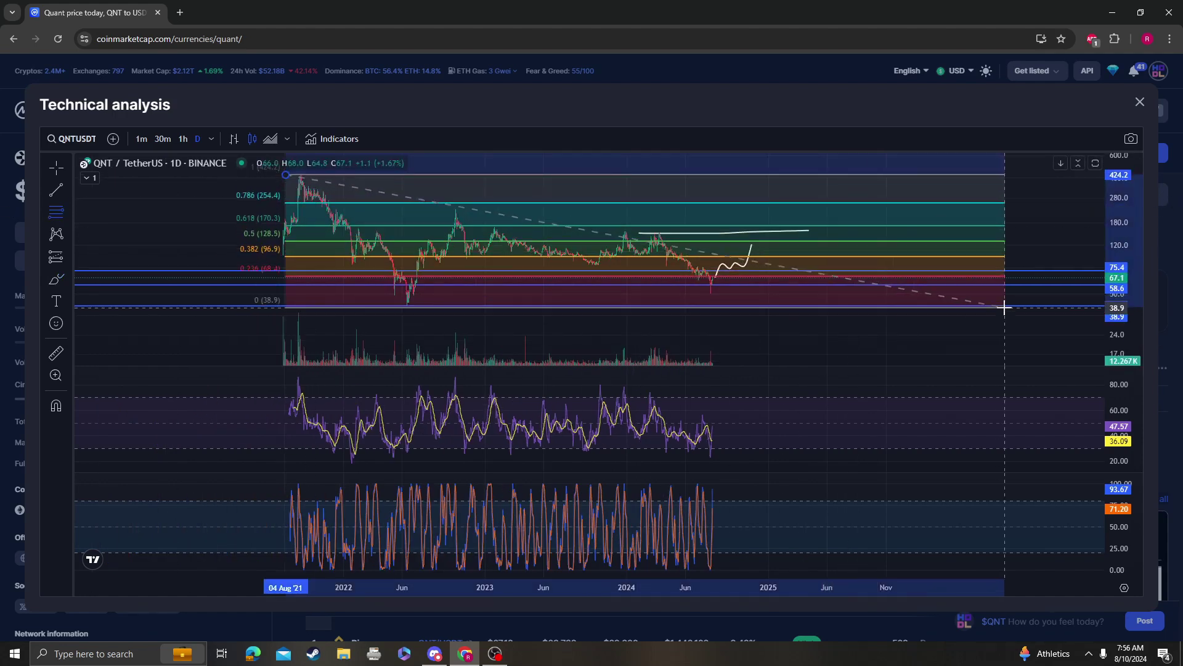
pyautogui.click(1007, 305)
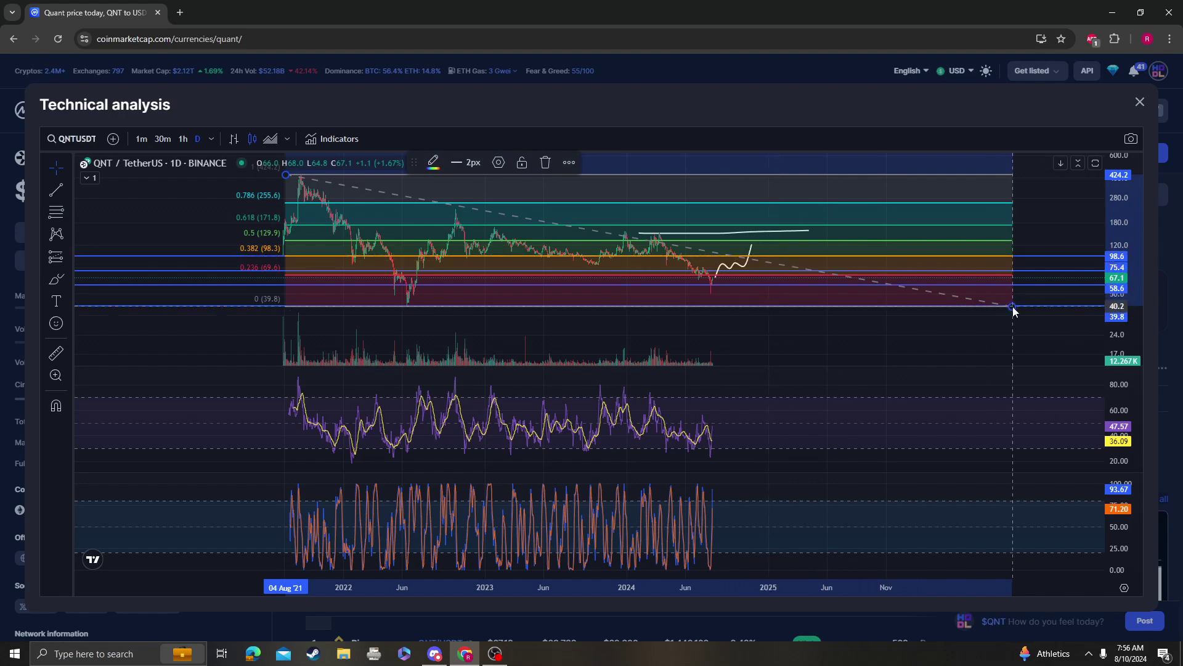
pyautogui.press('Delete')
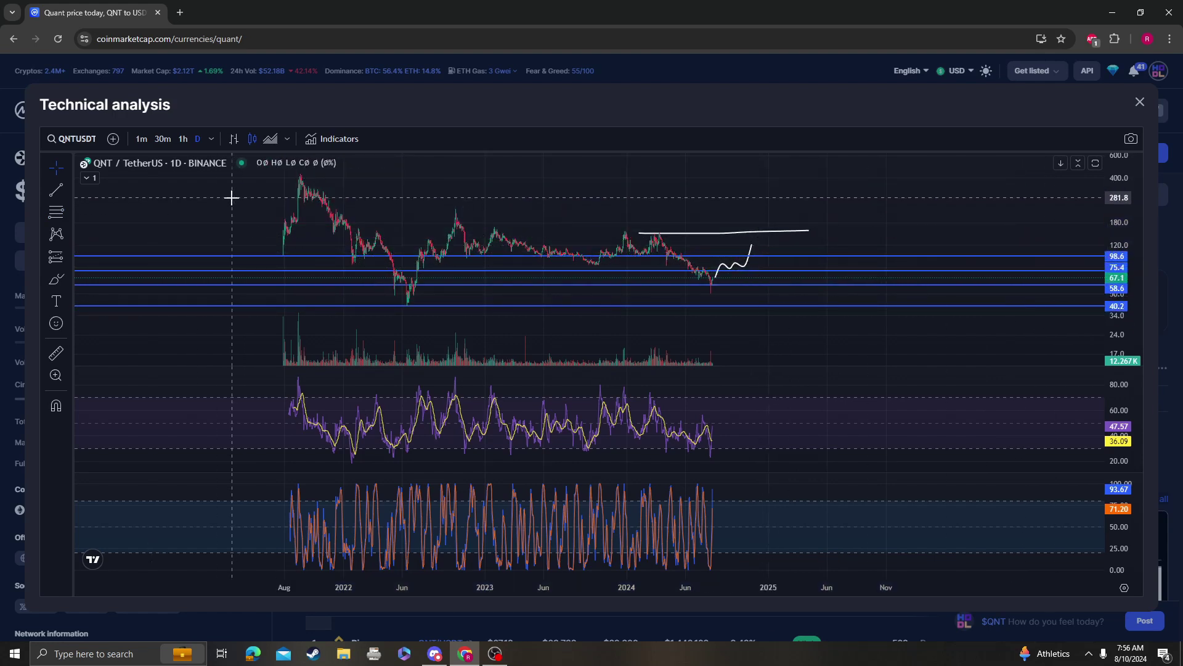
pyautogui.hotkey('ctrl', 'z')
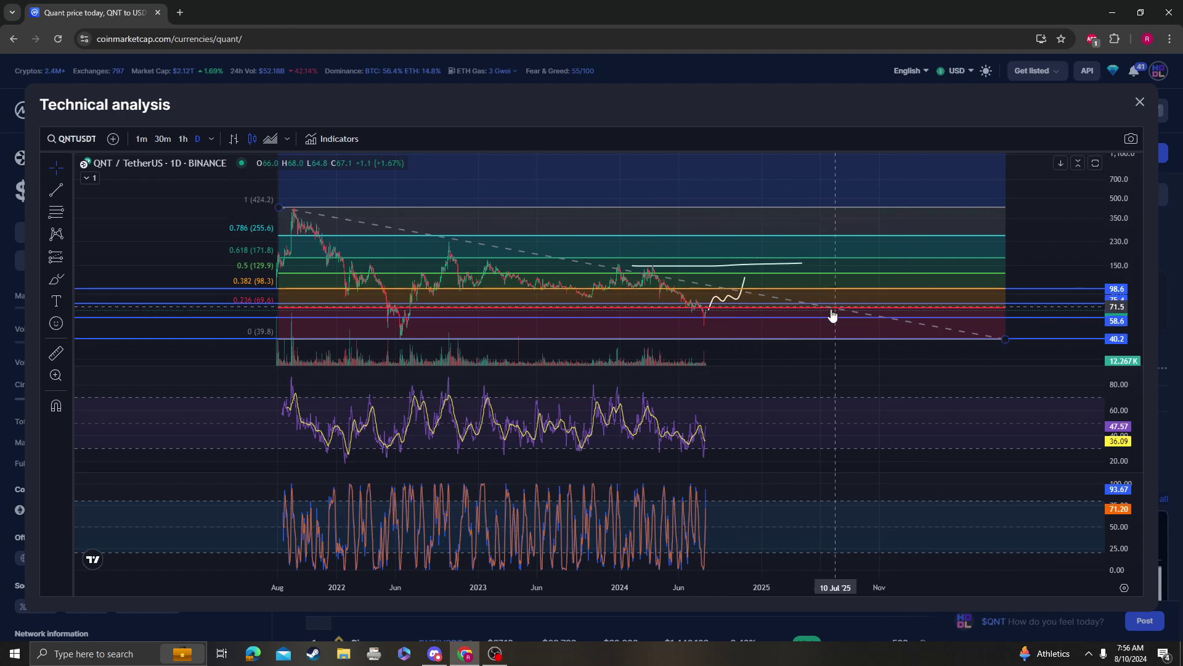
pyautogui.moveTo(1059, 215); pyautogui.dragTo(1040, 285)
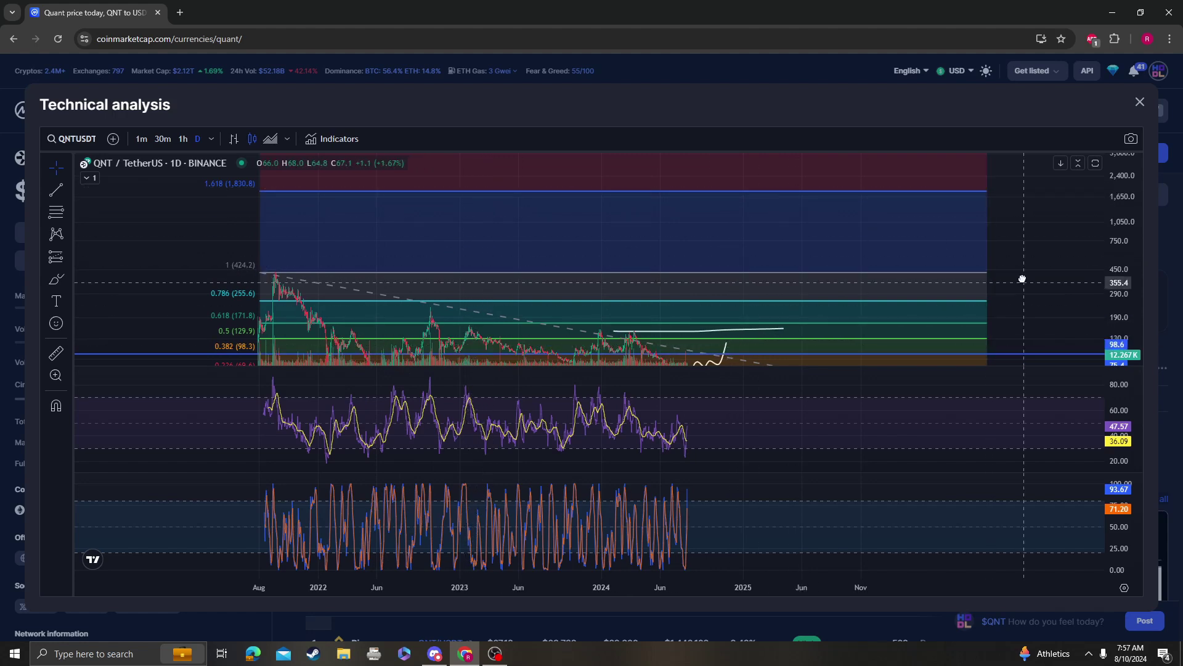
pyautogui.scroll(-1, 1022, 275)
pyautogui.scroll(-1, 1013, 257)
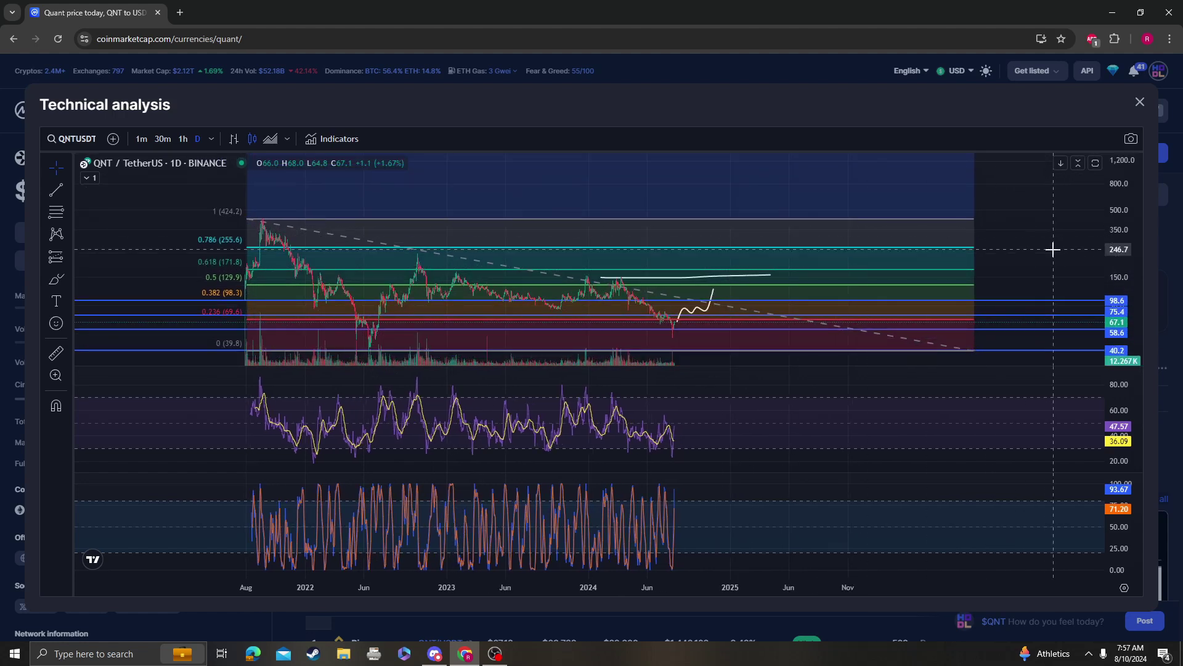
pyautogui.scroll(1, 1017, 250)
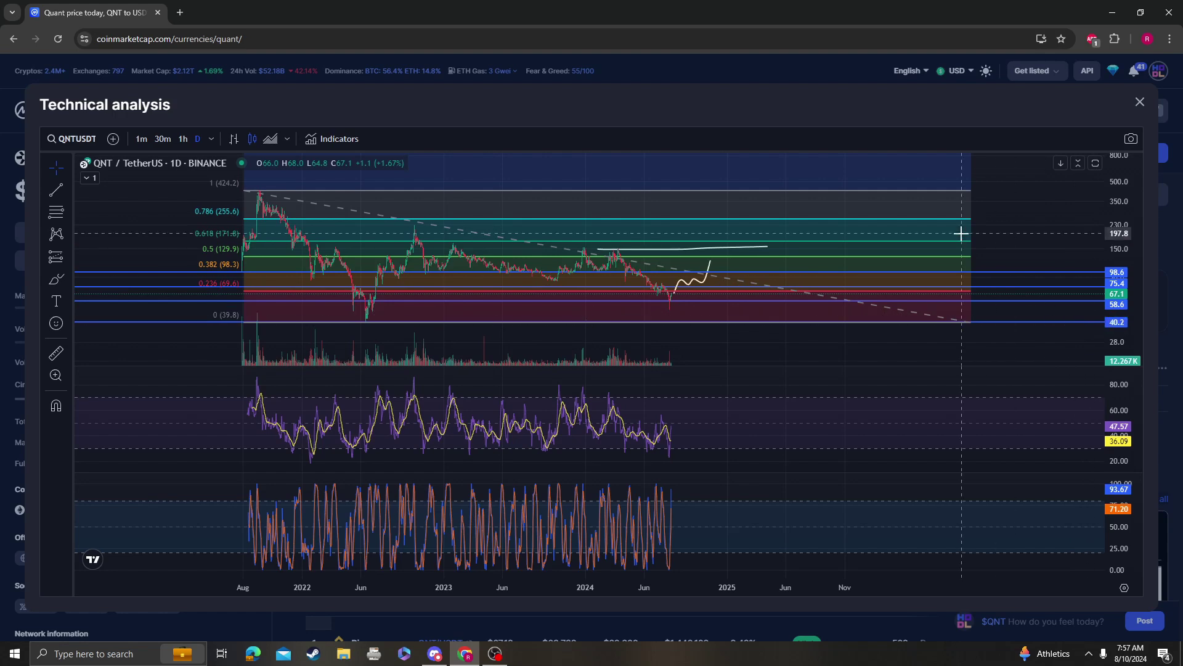